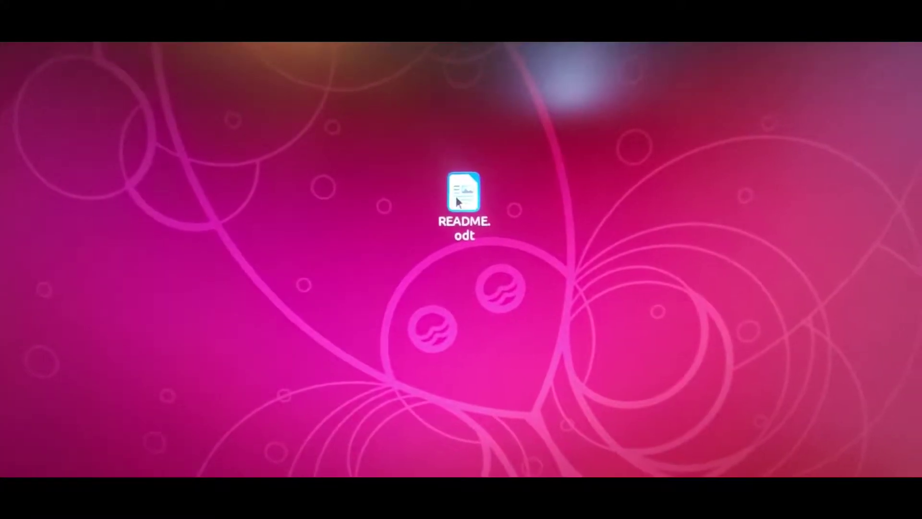
- Open the README.odt document on the Ubuntu desktop
double_click(461, 194)
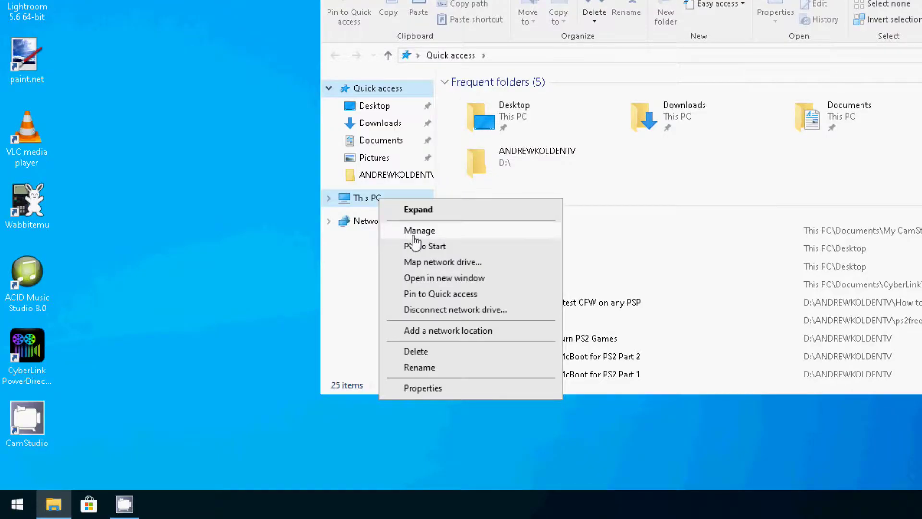
- Open Disk Management, select the 232.88 GB Disk 1, and reveal More Actions
left_click(414, 241)
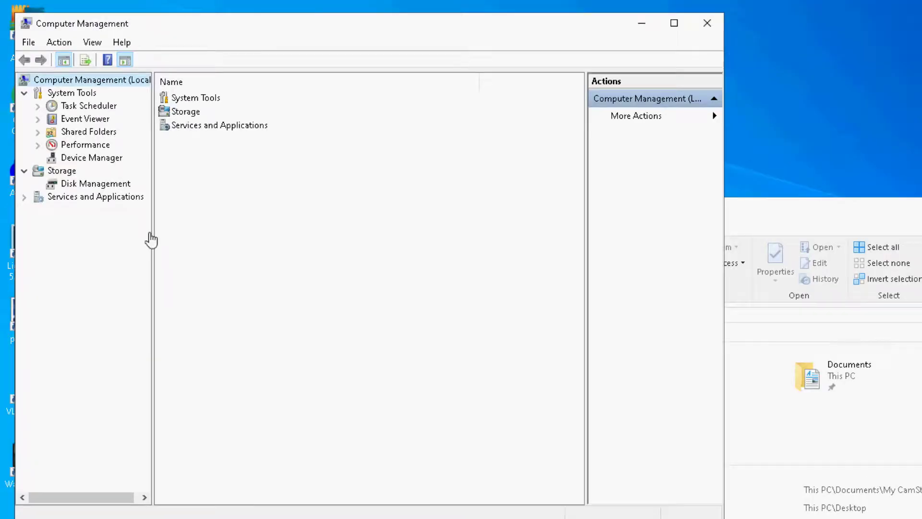
left_click(95, 186)
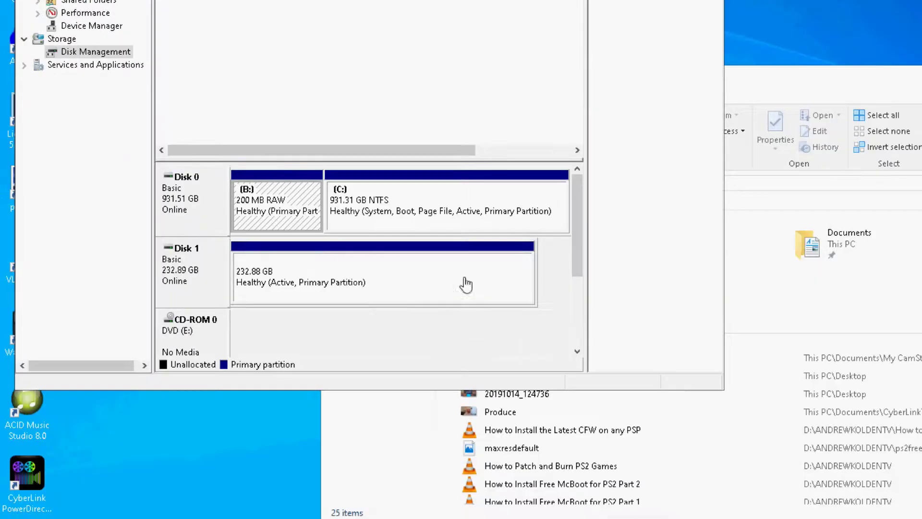
left_click(332, 427)
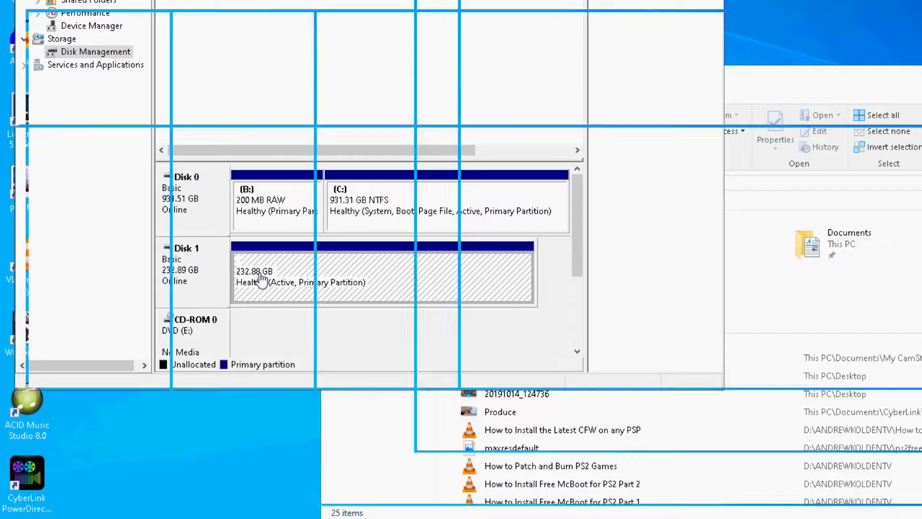
left_click(205, 281)
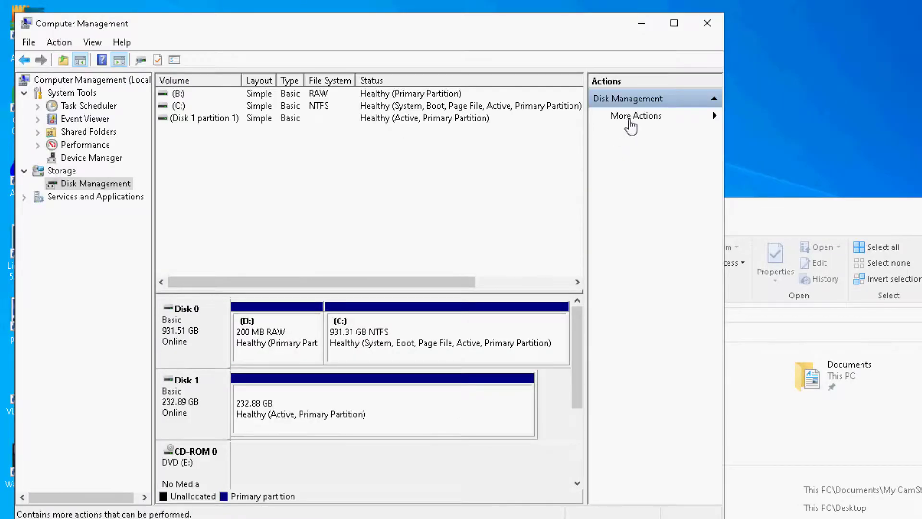
left_click(630, 121)
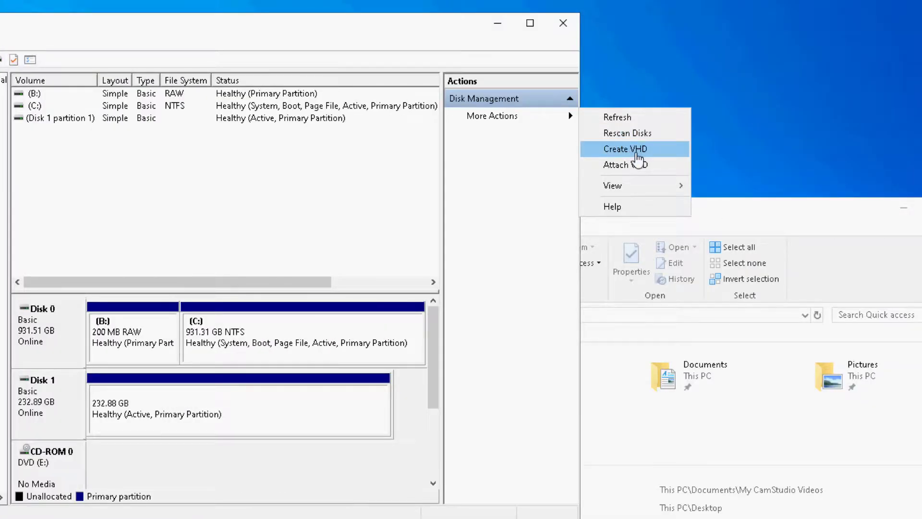
- Start Create VHD and set its location to UbuntuLabrat.vhd in the Downloads folder
left_click(625, 149)
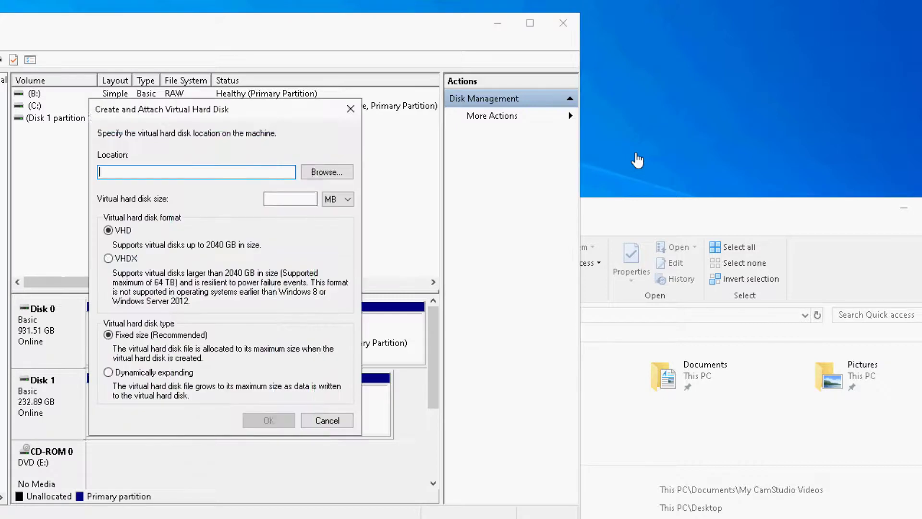
left_click(308, 173)
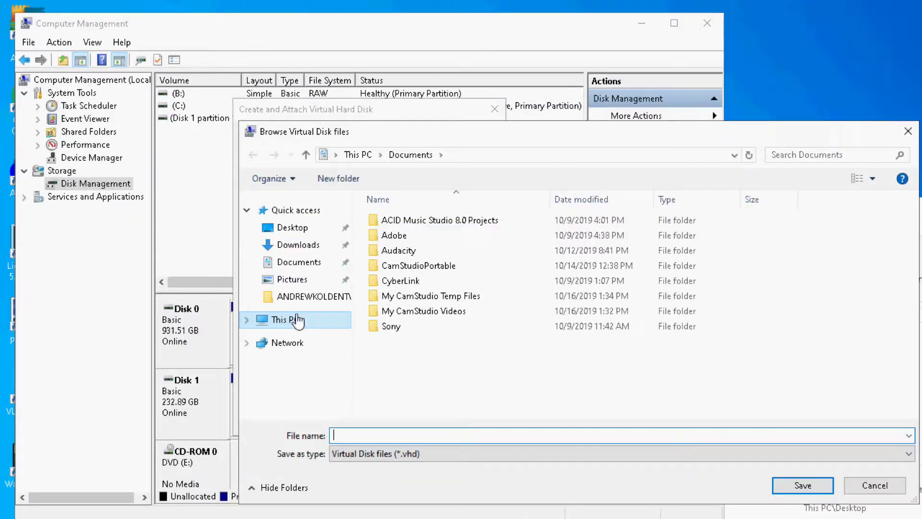
left_click(144, 318)
left_click(301, 245)
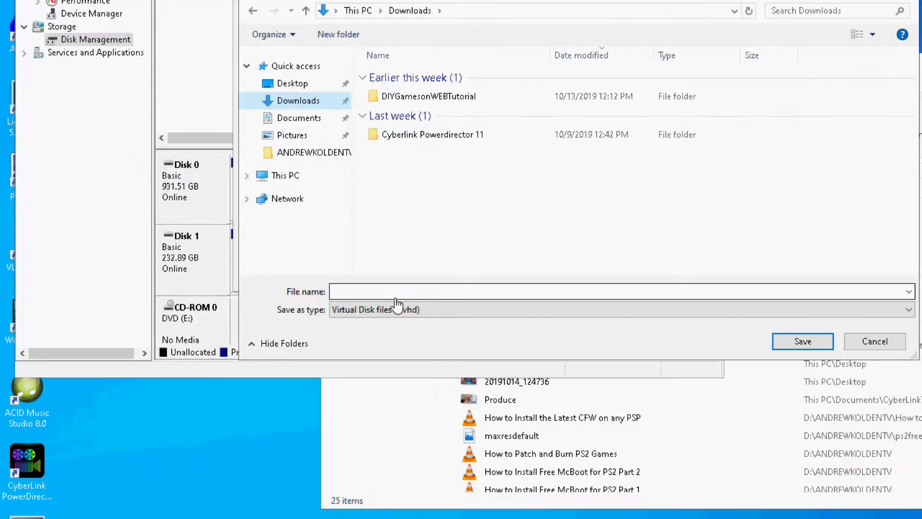
left_click(410, 291)
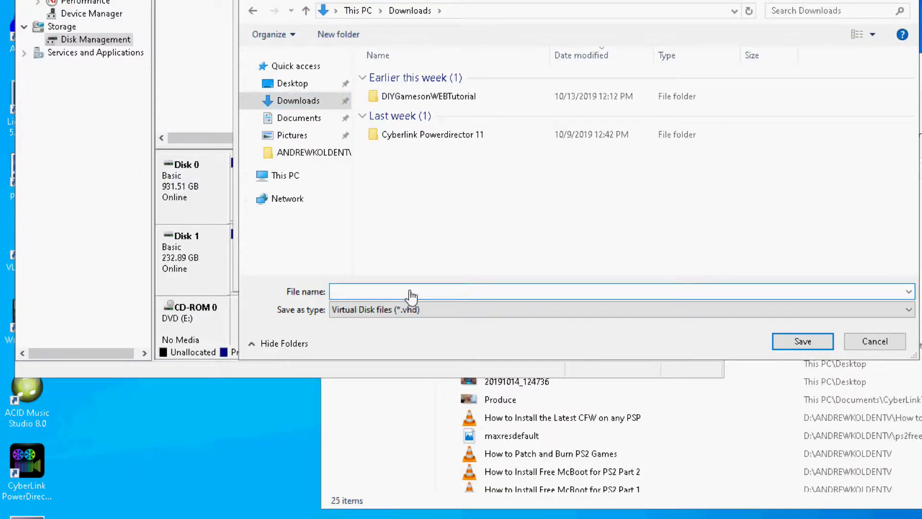
type("UbuntuLabrat")
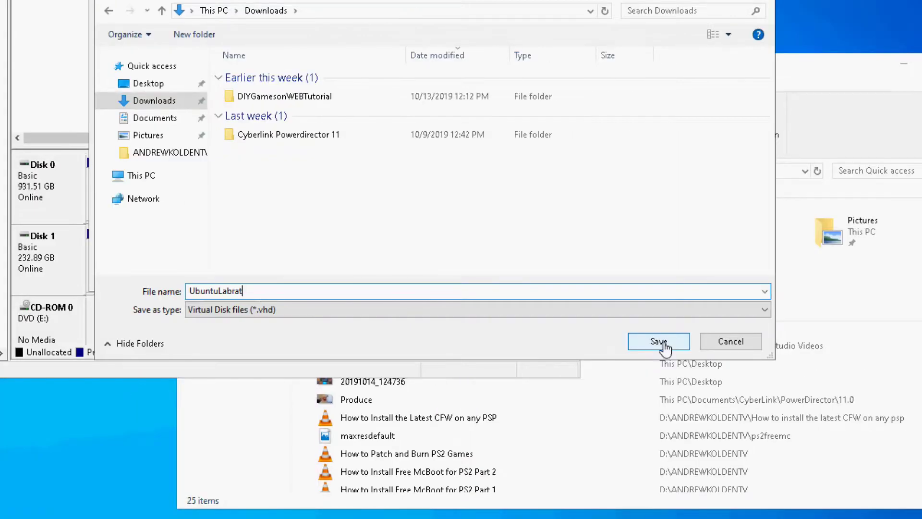
left_click(803, 341)
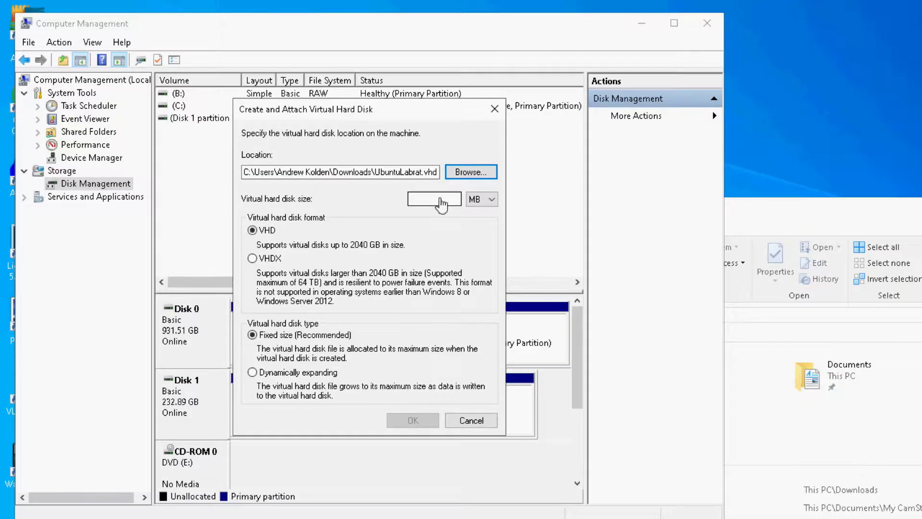
- Create the virtual disk as a 260 GB fixed-size VHD
left_click(441, 201)
left_click(482, 199)
left_click(481, 219)
left_click(438, 200)
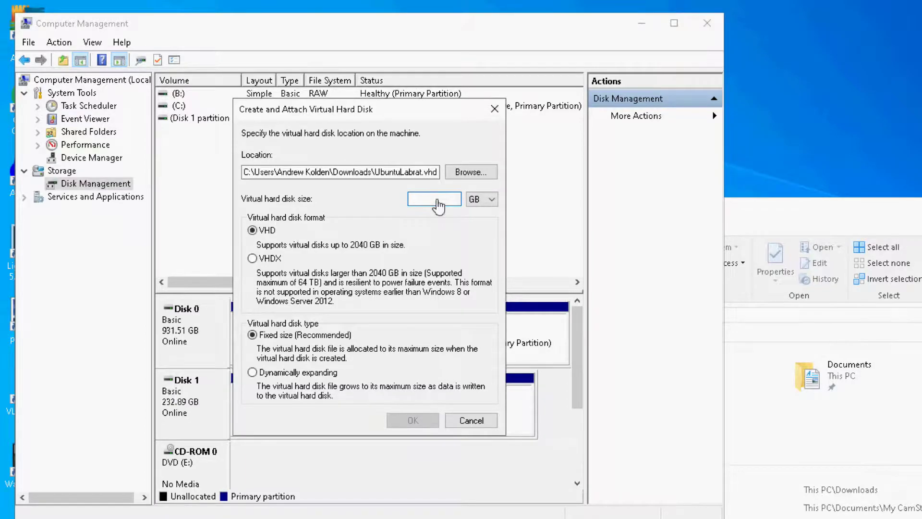
type("260")
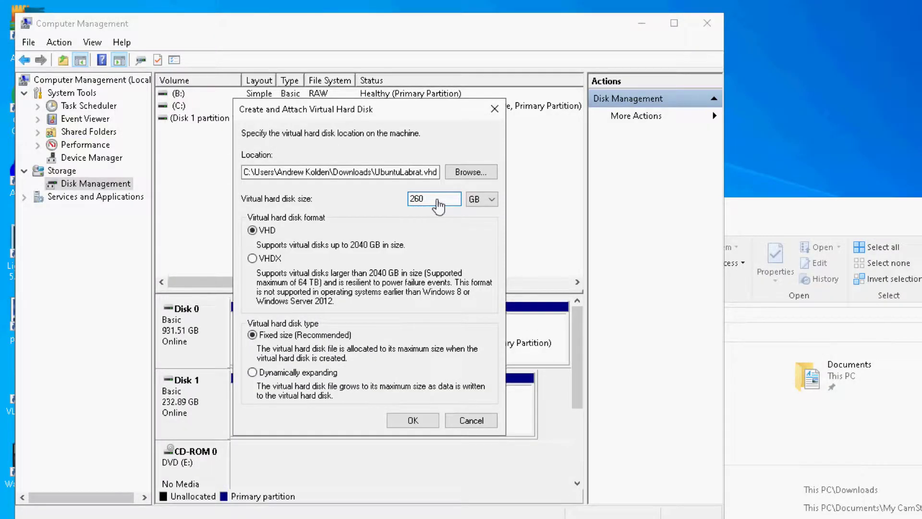
left_click_drag(439, 201, 408, 199)
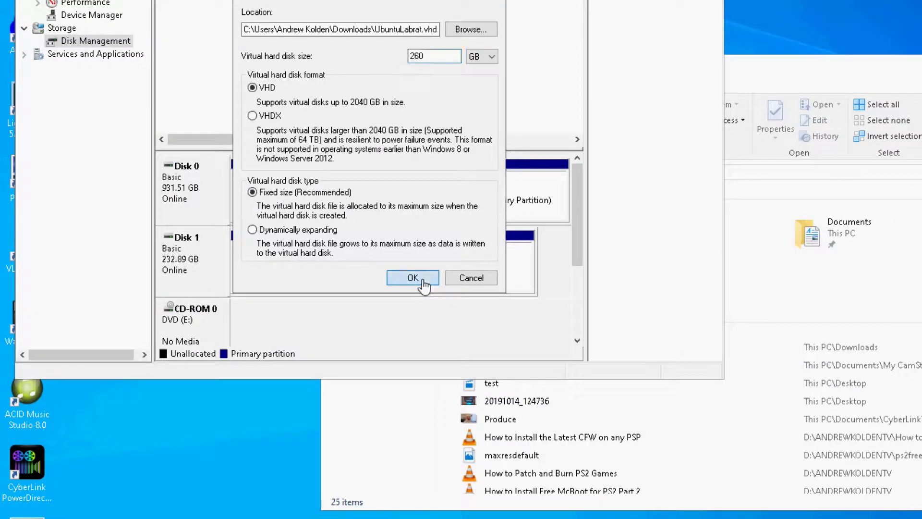
left_click(413, 278)
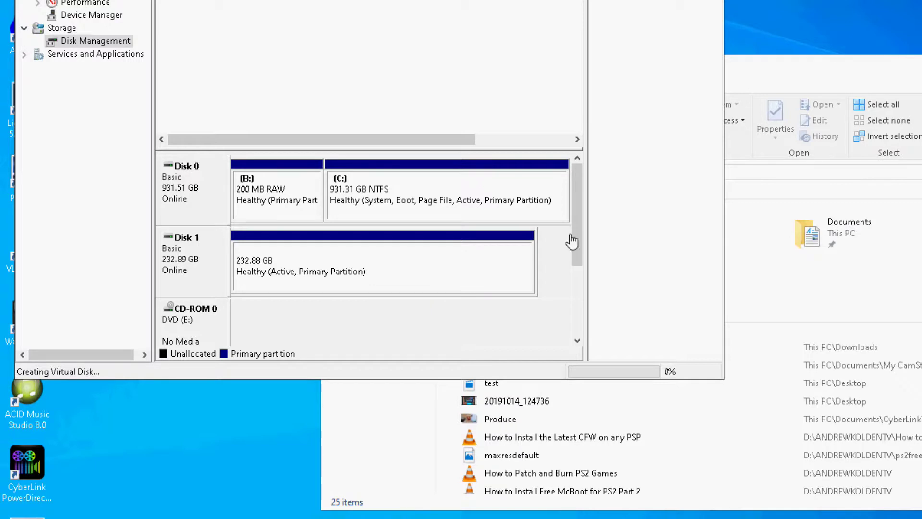
- Wait for creation to finish and restore Disk Management showing the 260 GB unallocated Disk 2
left_click_drag(579, 237, 578, 280)
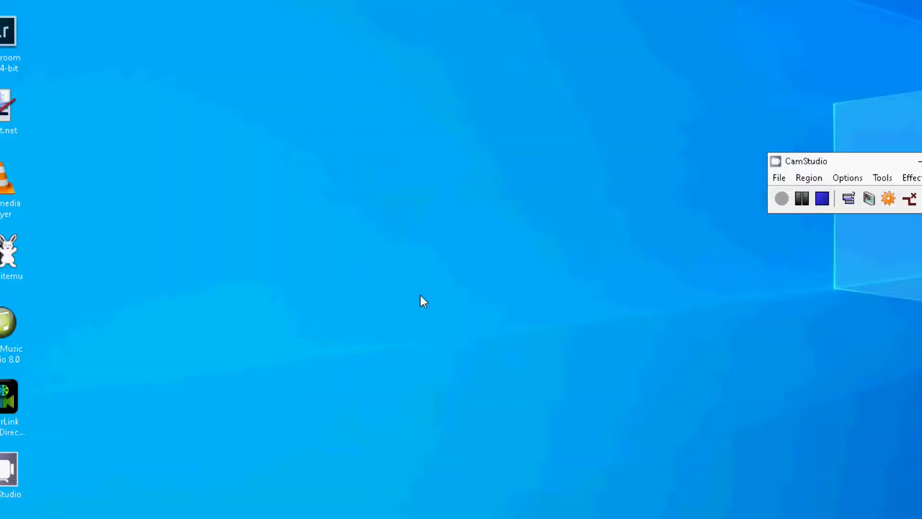
left_click(159, 504)
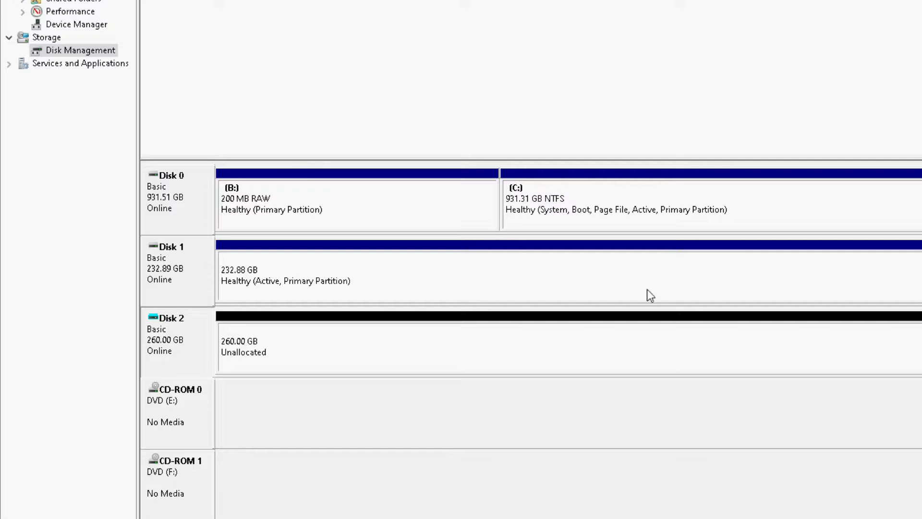
- Minimize Disk Management, launch MiniTool Partition Wizard, and start Disk Clone
left_click(836, 9)
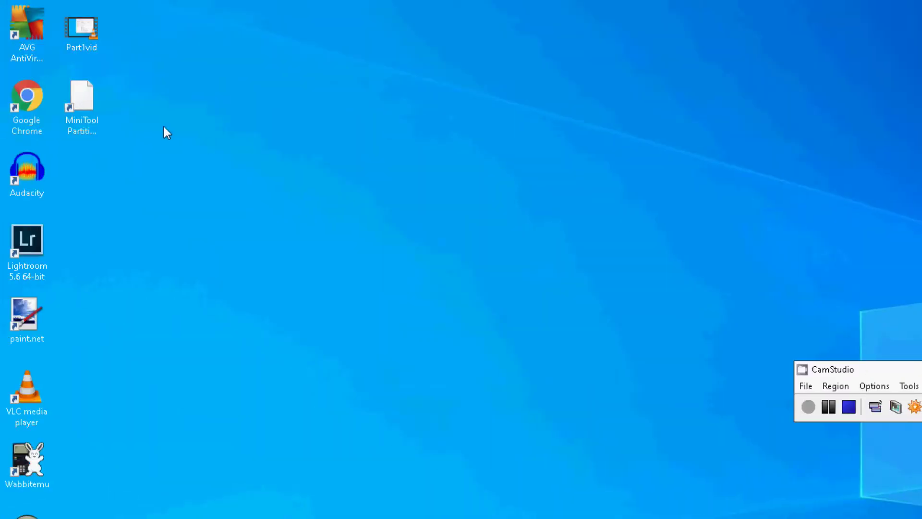
right_click(84, 91)
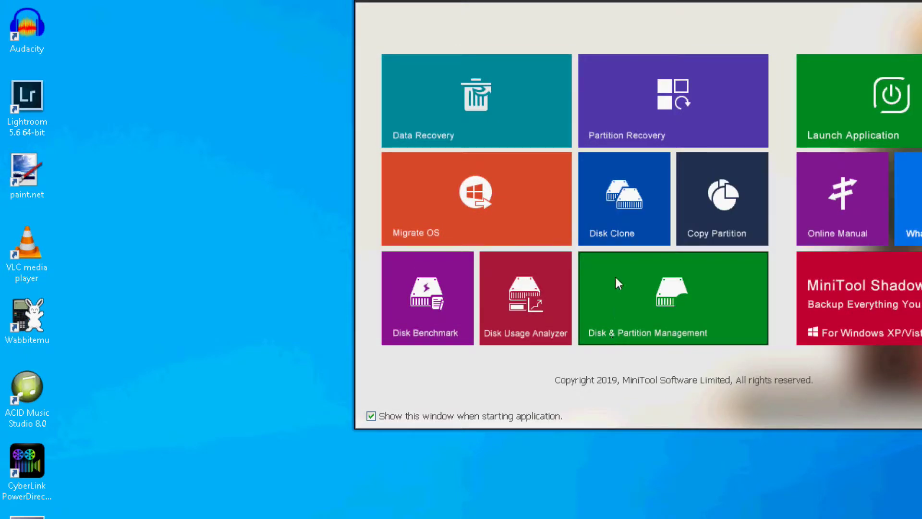
left_click(615, 206)
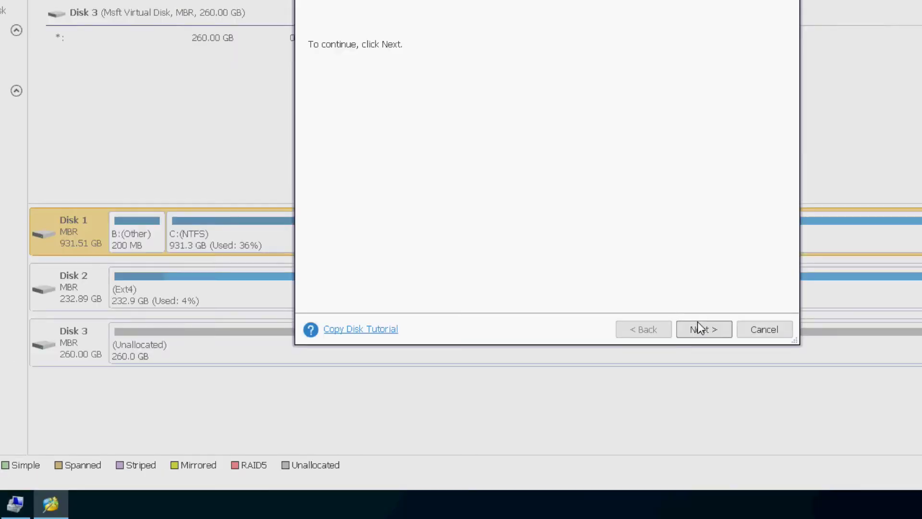
- Copy Disk 2 onto the 260 GB virtual Disk 3, fitting partitions to the entire disk
left_click(705, 331)
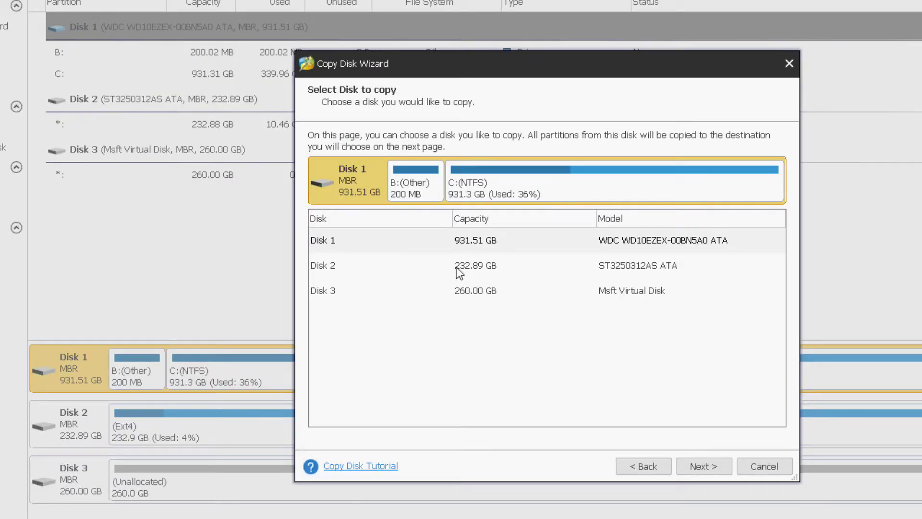
left_click(452, 267)
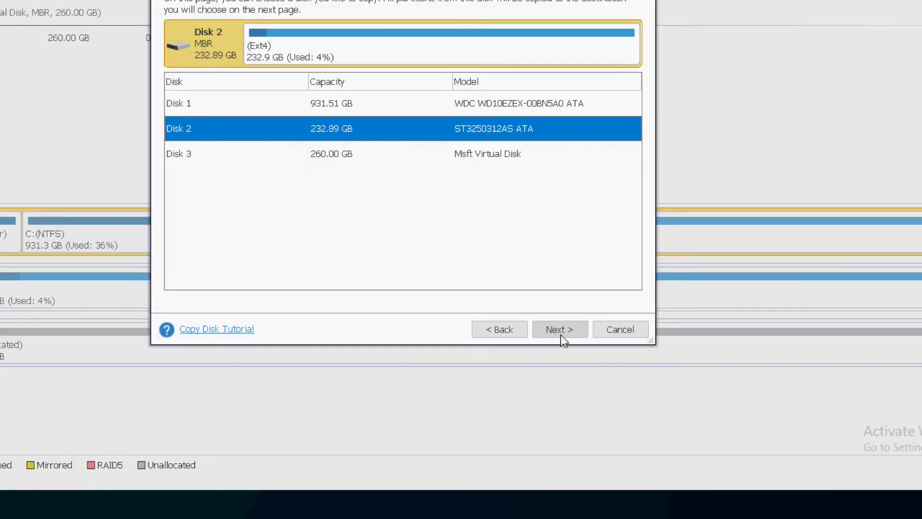
left_click(560, 330)
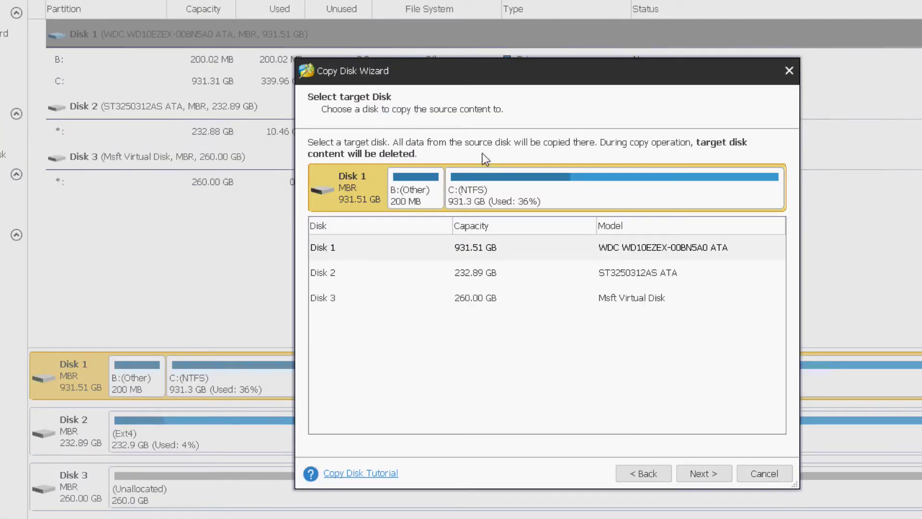
left_click(468, 299)
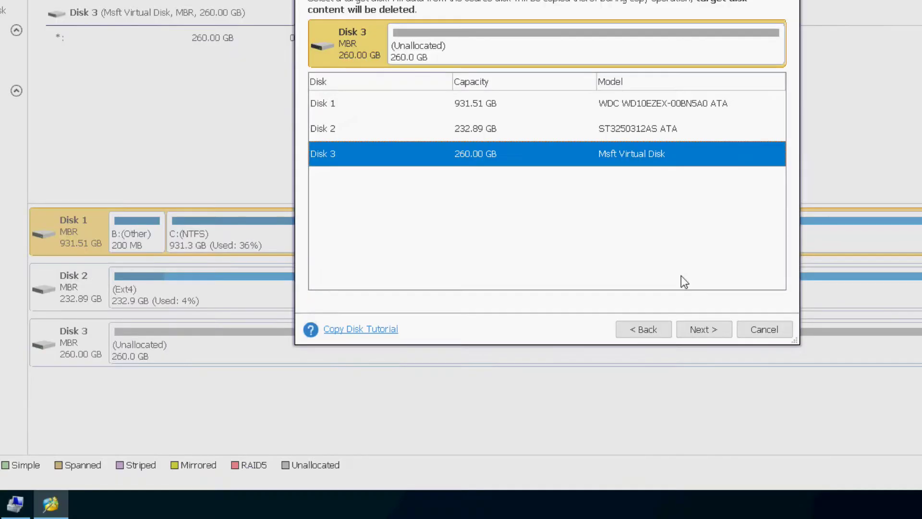
left_click(704, 329)
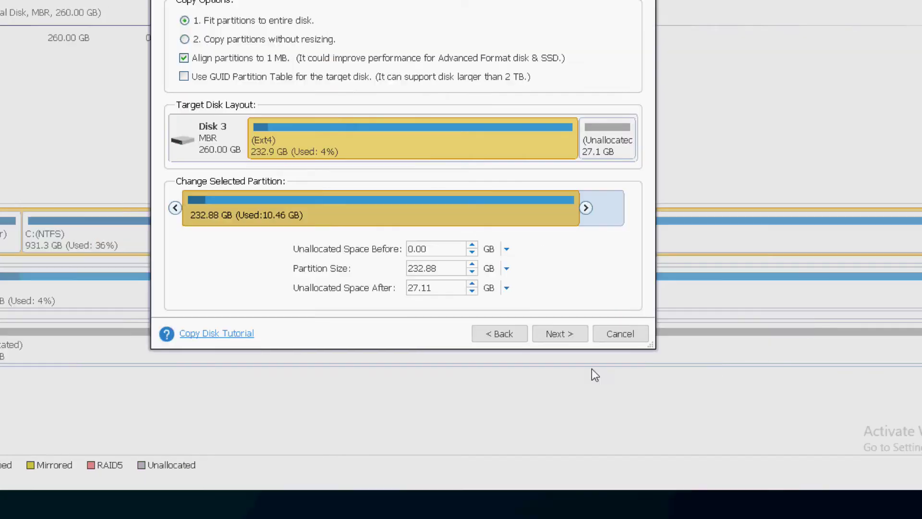
left_click(567, 336)
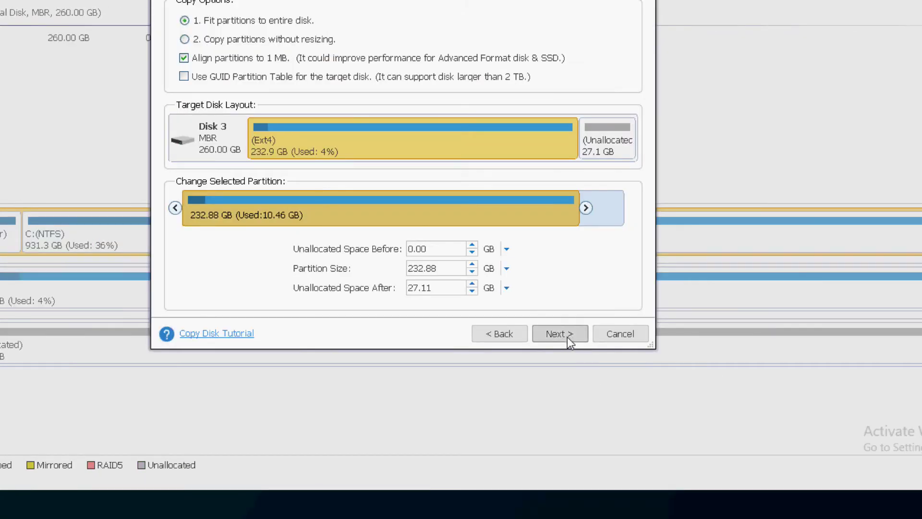
left_click(567, 336)
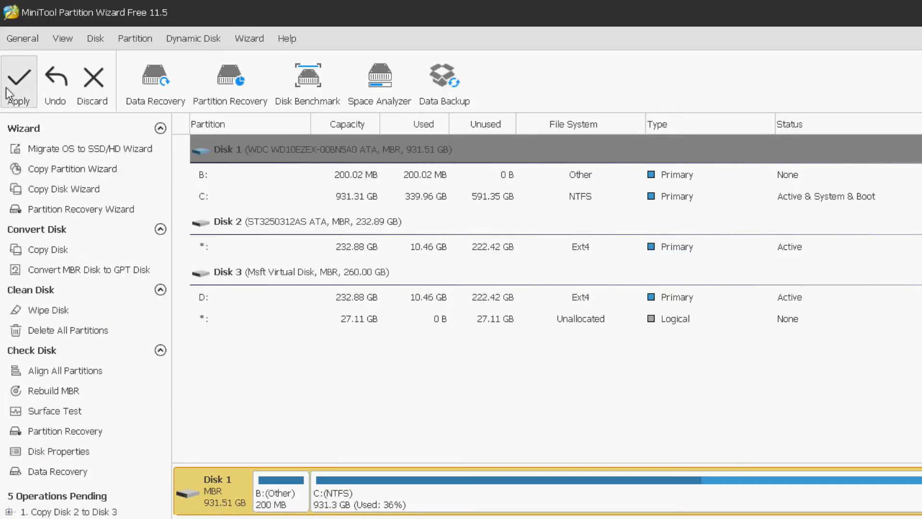
- Apply the pending Copy Disk 2 to Disk 3 operation and dismiss the success message
left_click(15, 86)
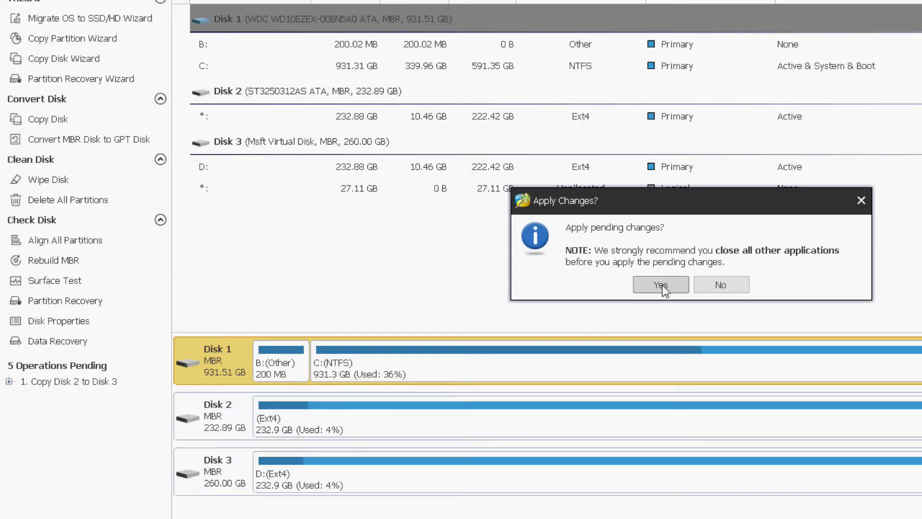
left_click(661, 284)
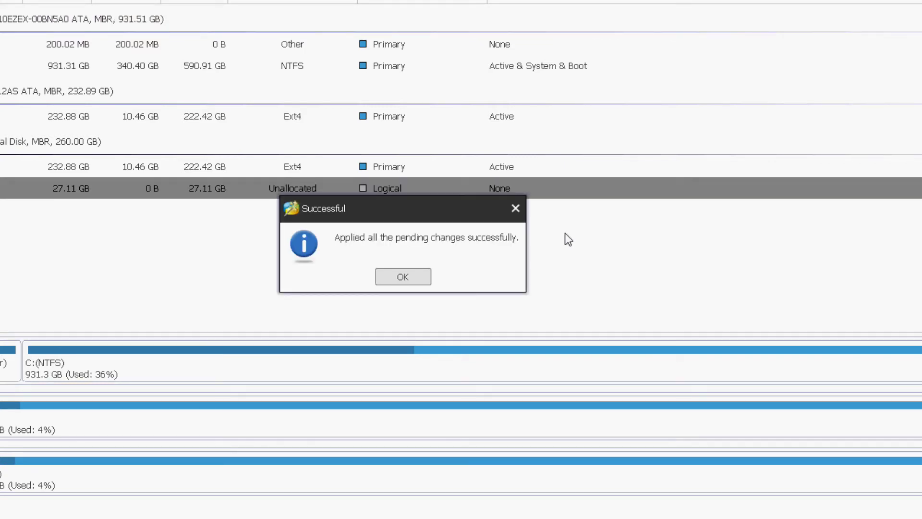
left_click(400, 279)
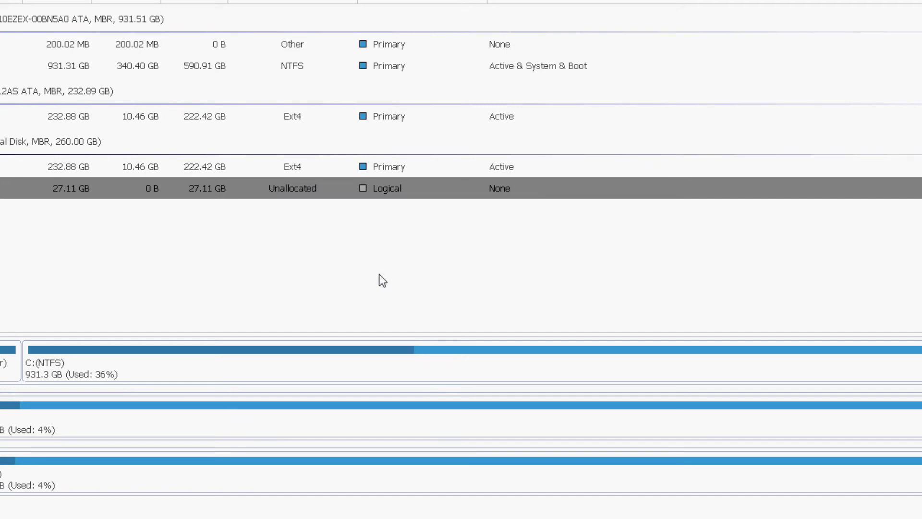